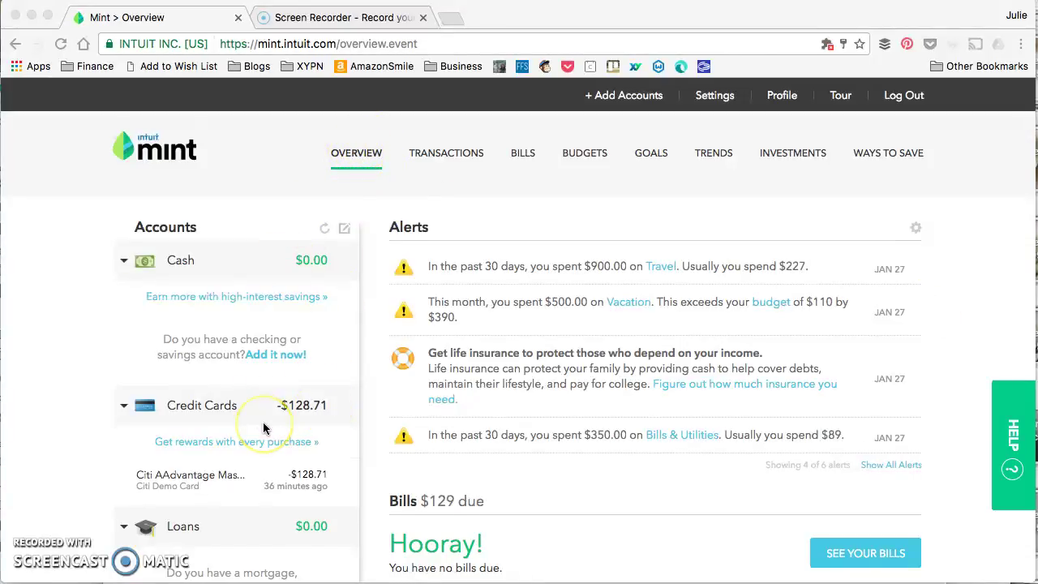
Step: Scroll through the Overview page to review the account summary
scroll(263, 428, "down", 6)
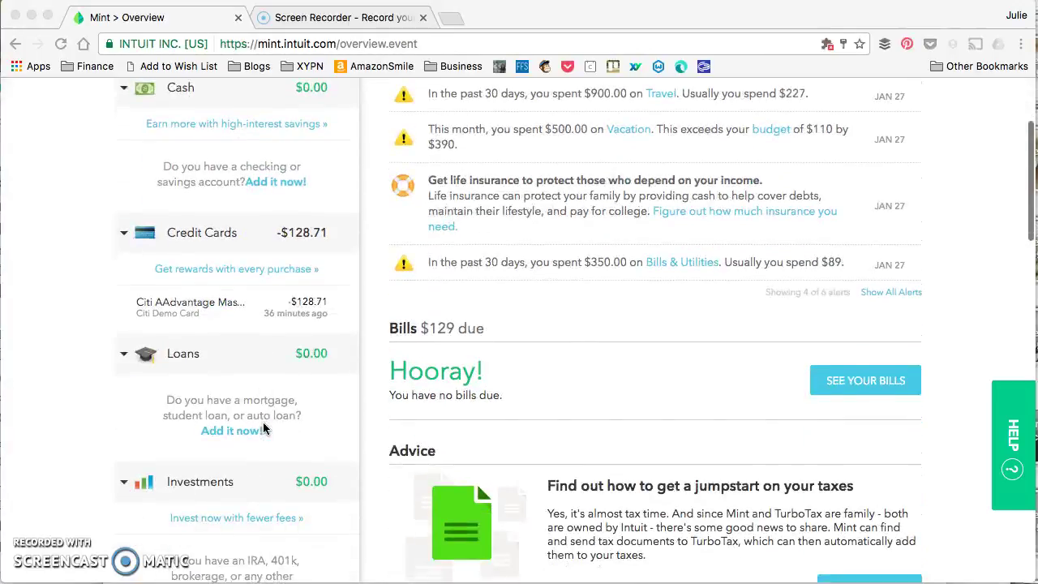
scroll(263, 429, "down", 1)
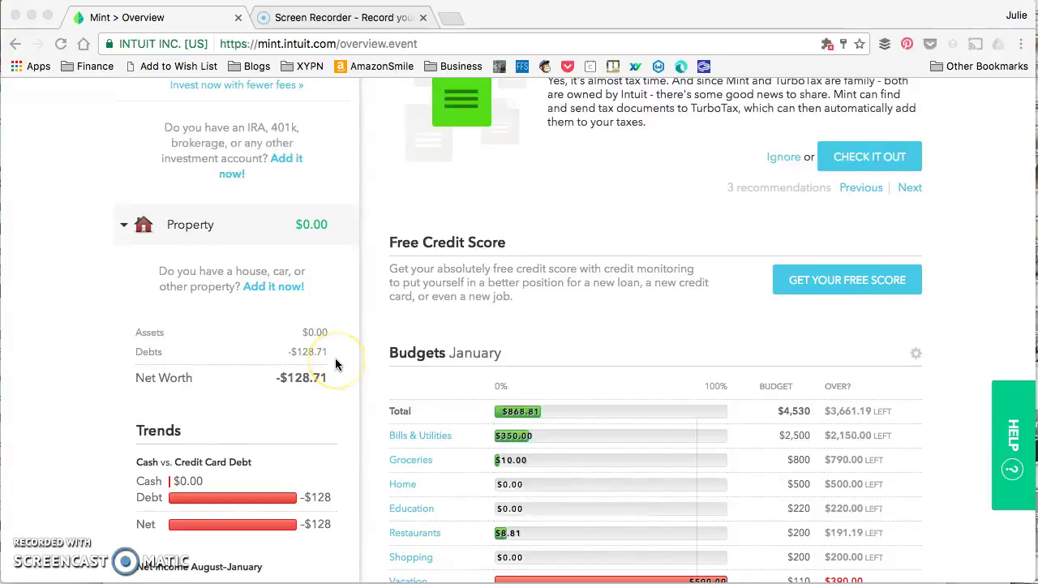
scroll(336, 363, "up", 6)
scroll(335, 364, "up", 2)
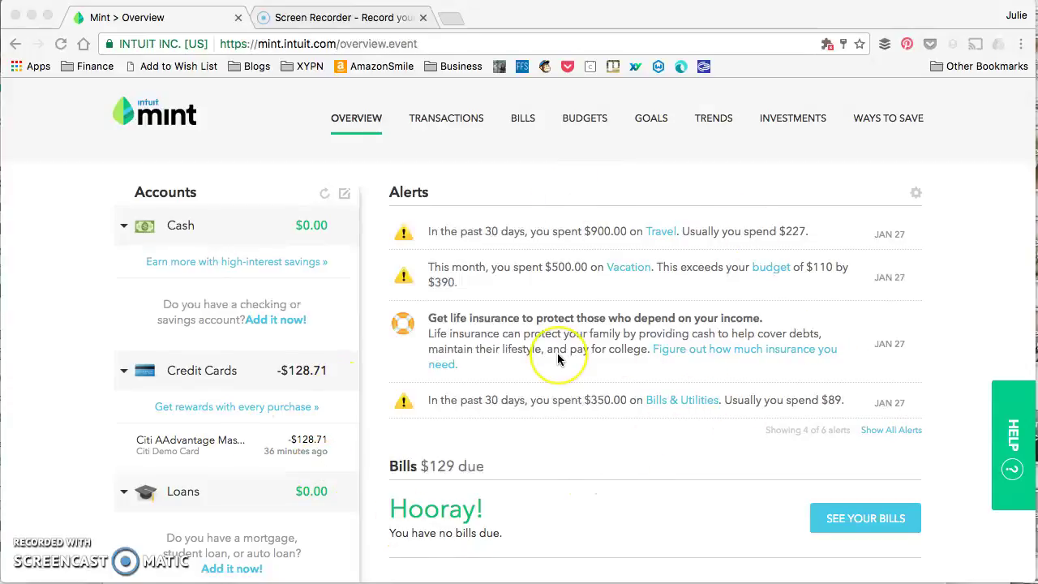
scroll(551, 341, "up", 1)
scroll(557, 360, "down", 1)
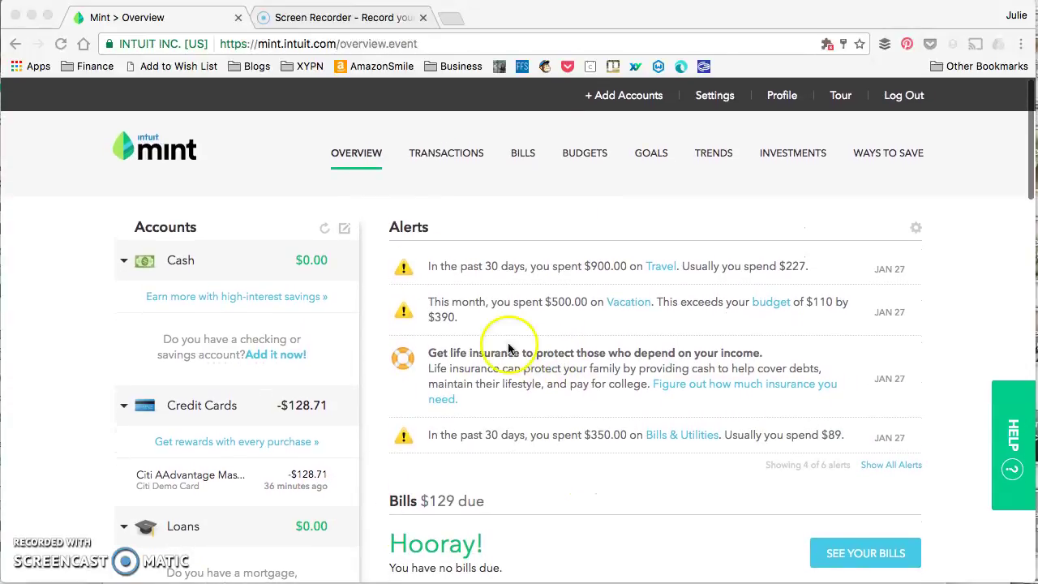
Step: Open the full transaction list and browse the Citi card's activity back through October
left_click(447, 154)
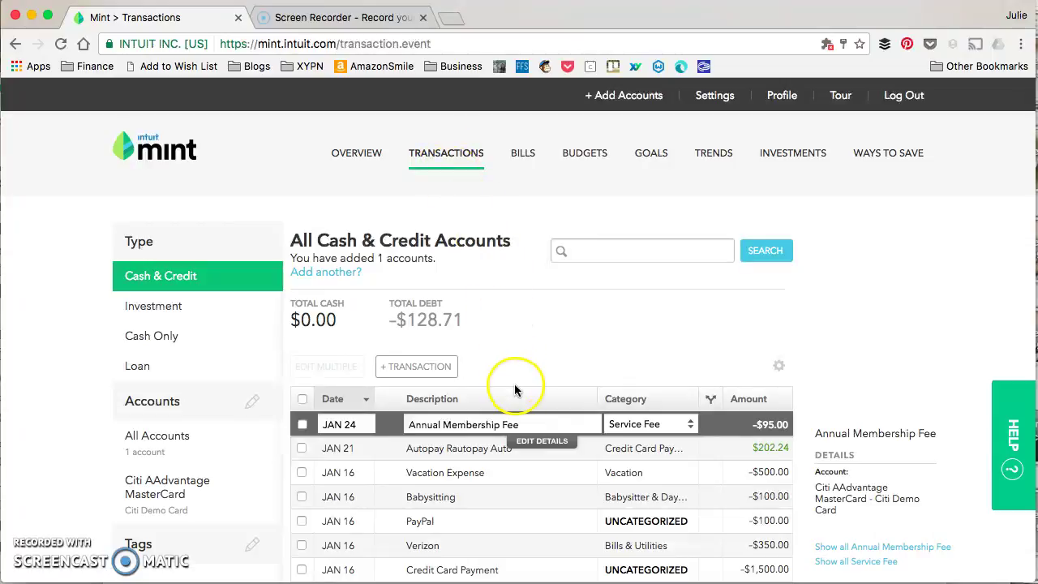
scroll(515, 385, "down", 5)
scroll(515, 387, "down", 5)
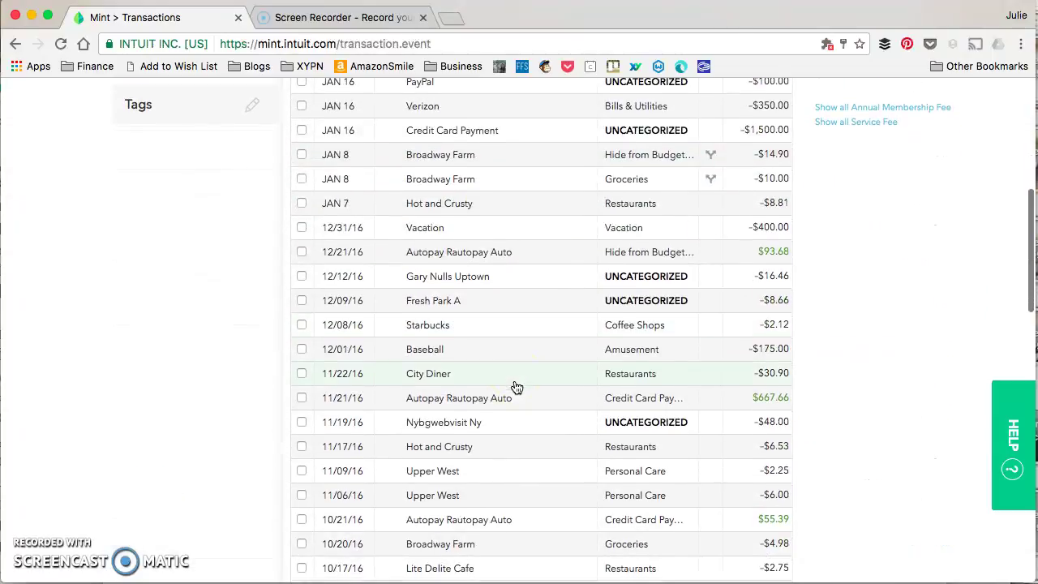
scroll(516, 387, "up", 10)
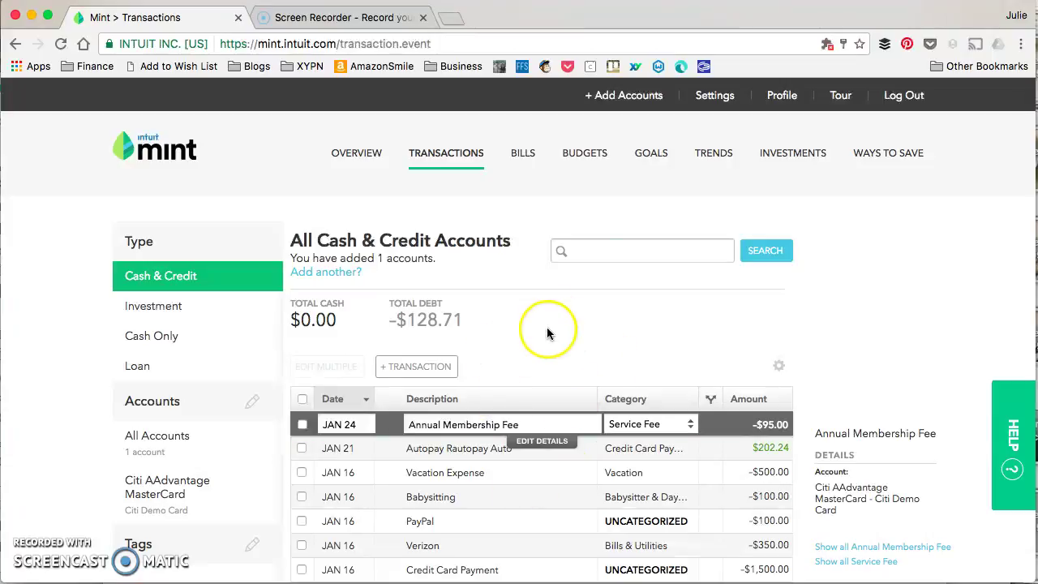
Step: Show the Bills page with $129 on autopay for the Citi card due Feb 21
left_click(524, 156)
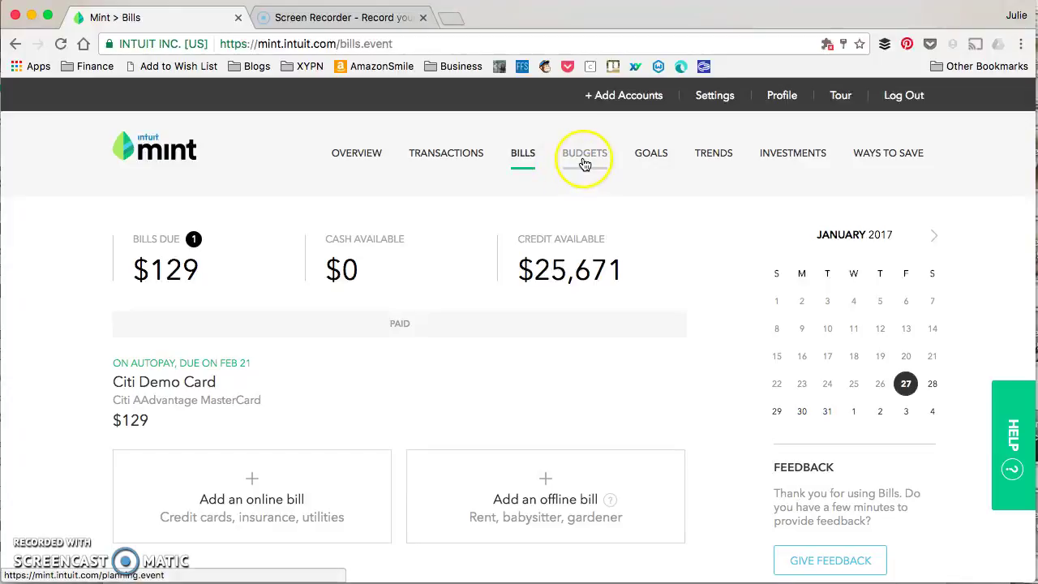
left_click(521, 166)
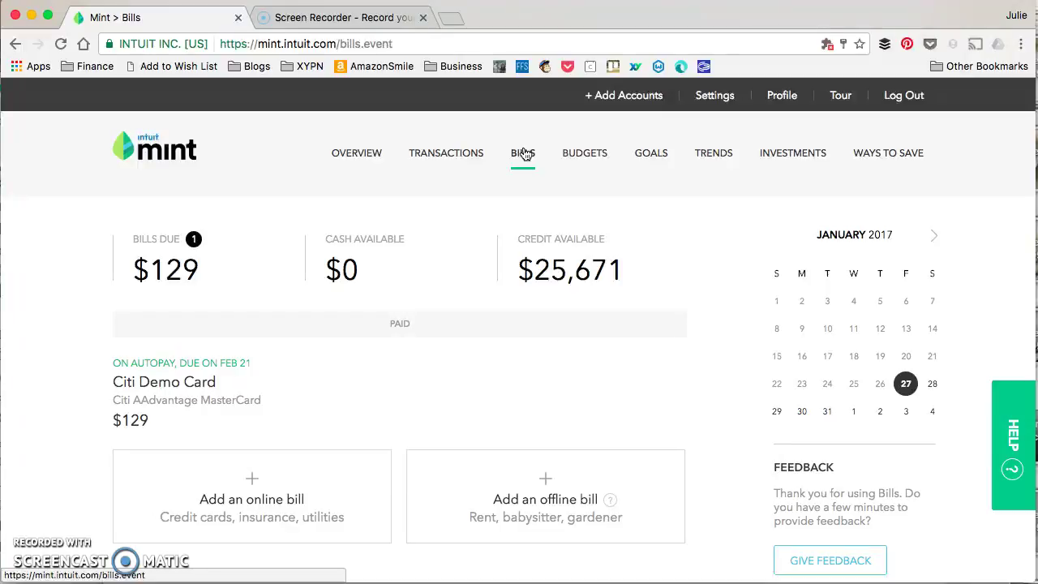
Step: Review January budgets, $868 spent of $4,530, including the Bills & Utilities bar
left_click(584, 155)
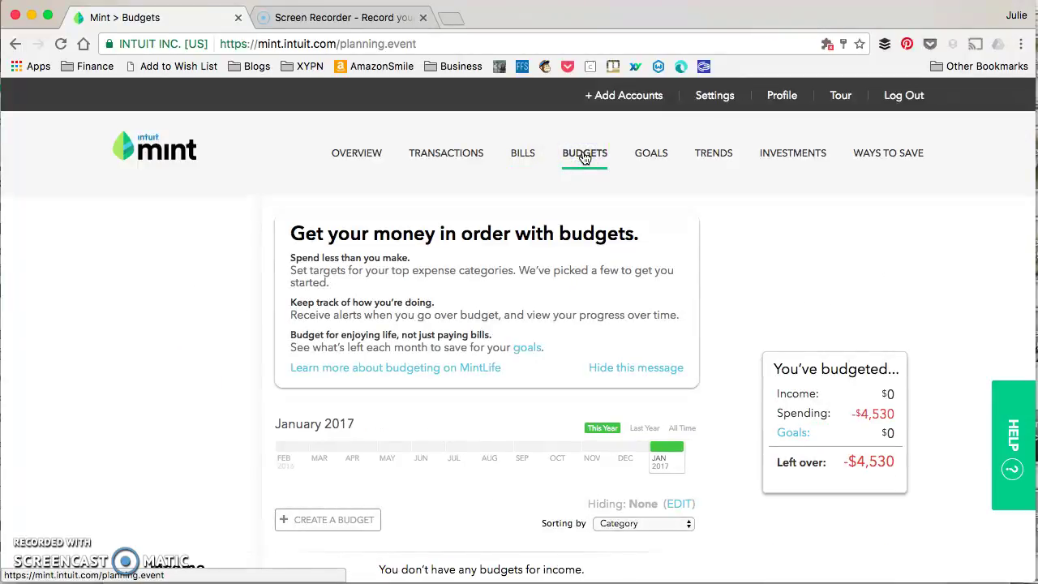
scroll(566, 336, "down", 5)
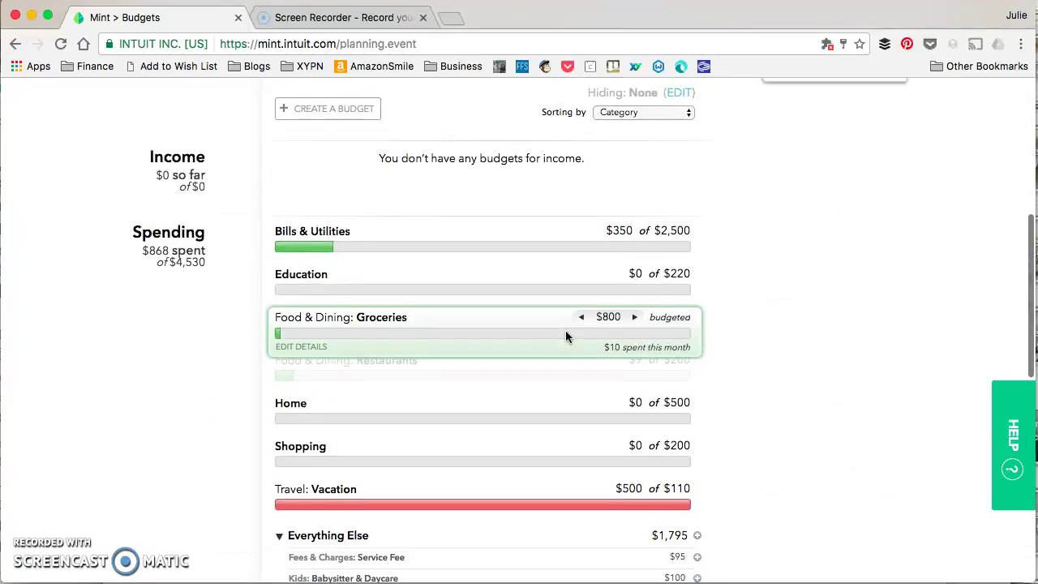
scroll(536, 334, "up", 1)
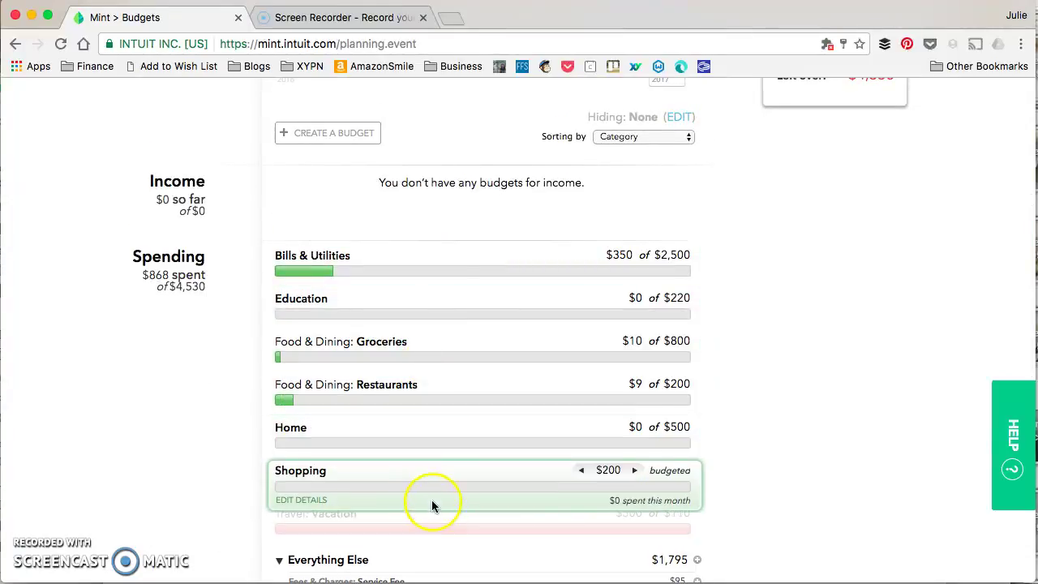
scroll(803, 442, "down", 2)
scroll(803, 442, "up", 3)
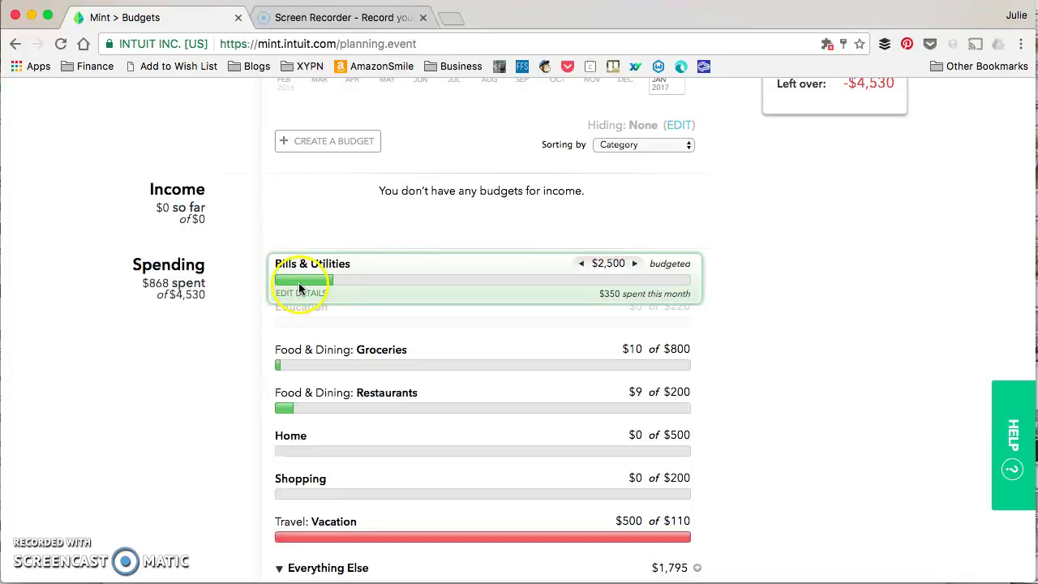
mouse_move(333, 280)
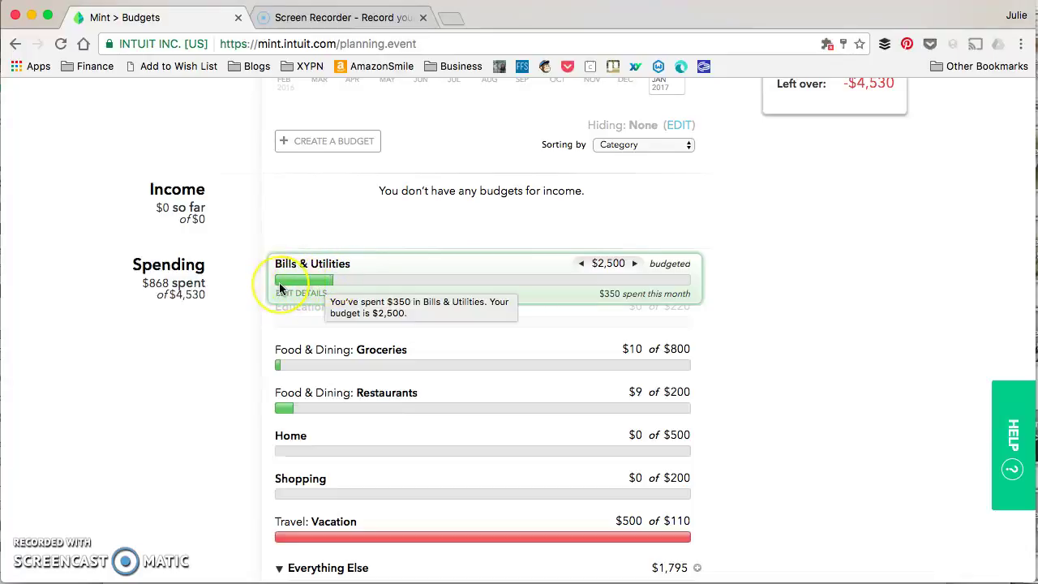
left_click(334, 290)
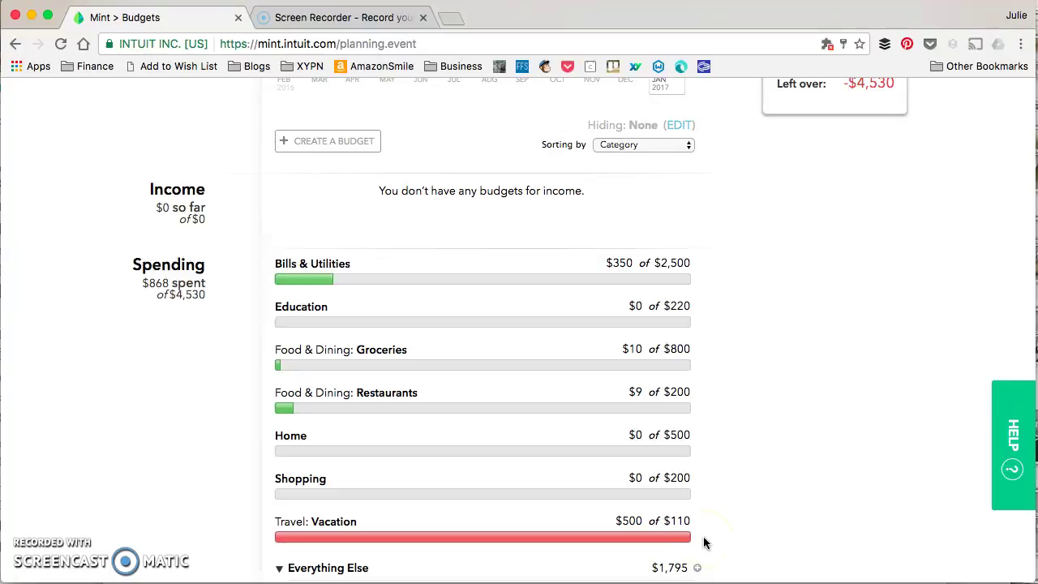
scroll(703, 536, "down", 5)
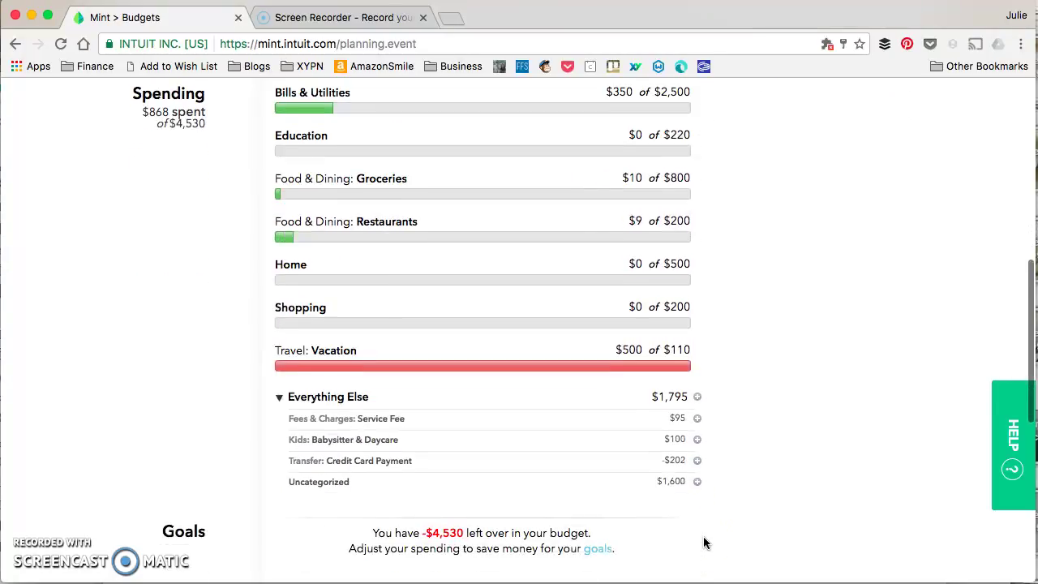
Step: Collapse, re-expand, then collapse the Everything Else budget group, returning to the summary
left_click(299, 396)
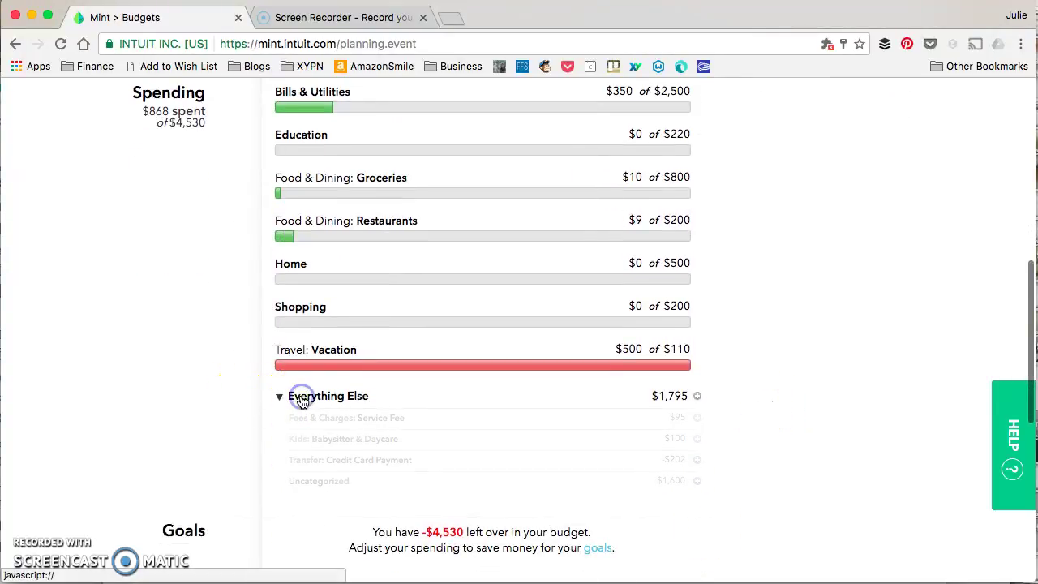
scroll(750, 263, "up", 2)
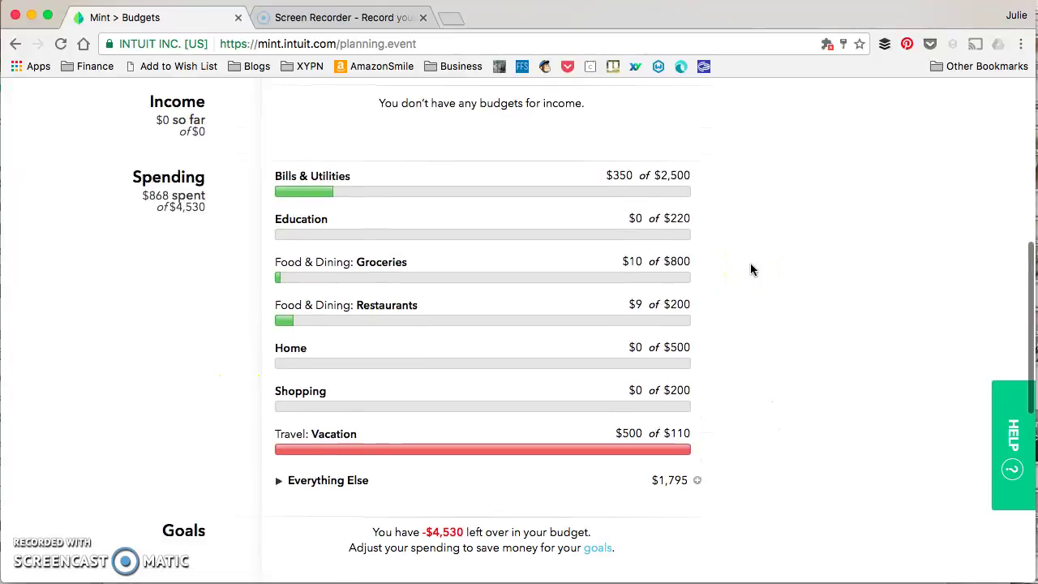
left_click(299, 480)
scroll(756, 362, "down", 1)
scroll(756, 362, "down", 2)
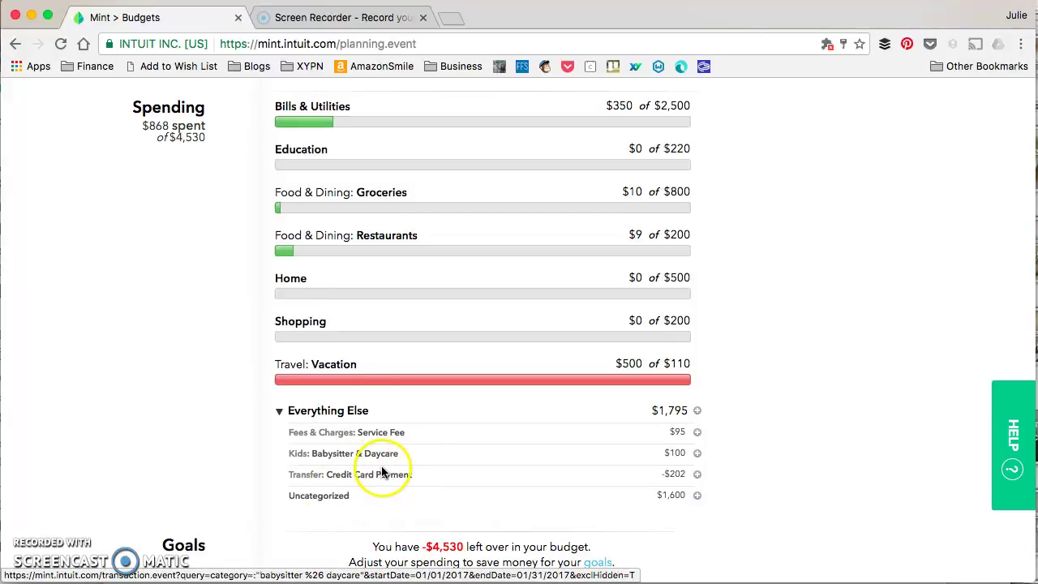
mouse_move(364, 233)
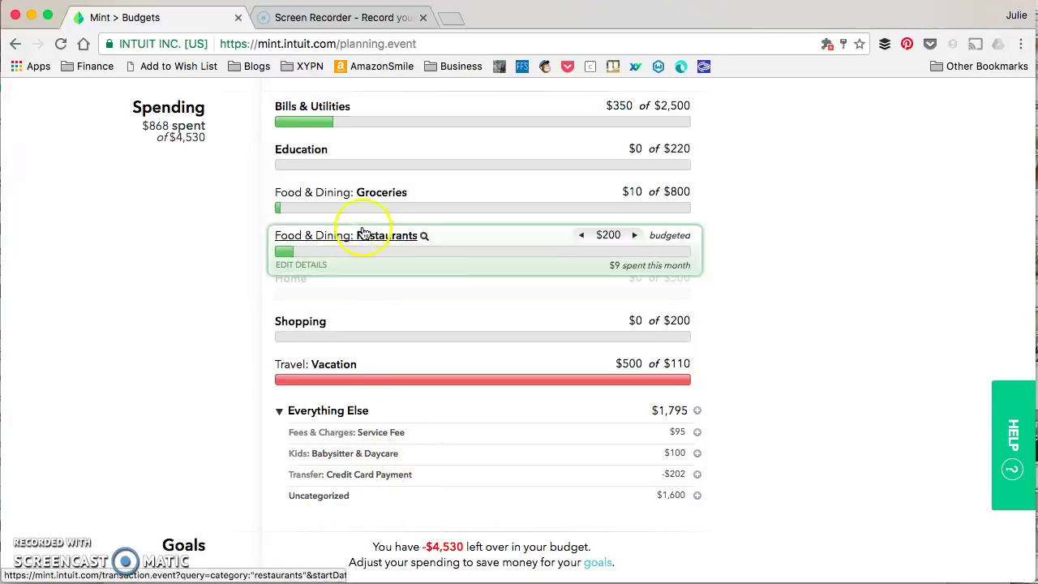
left_click(331, 412)
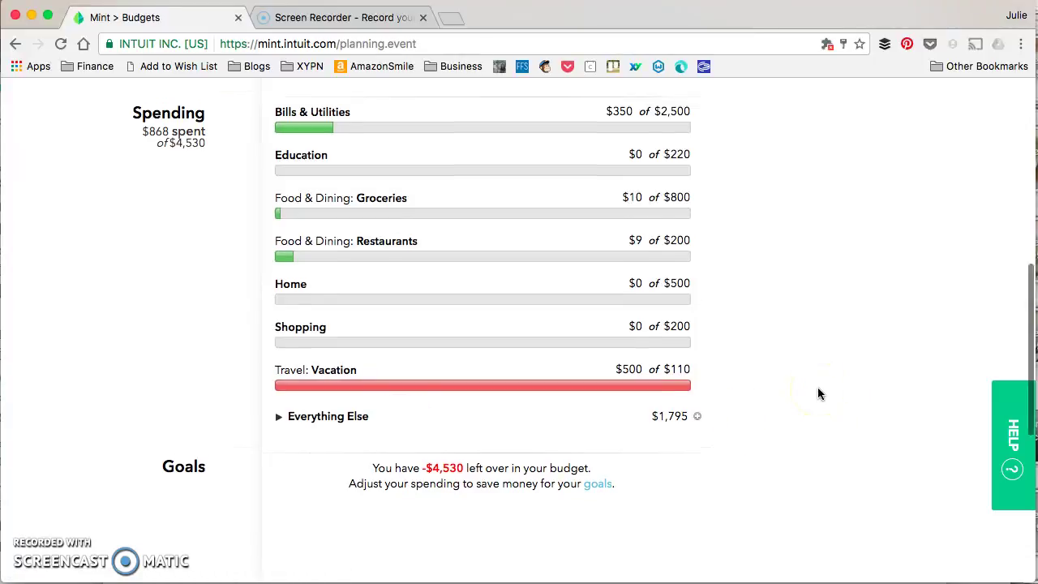
scroll(818, 393, "up", 5)
scroll(817, 394, "up", 1)
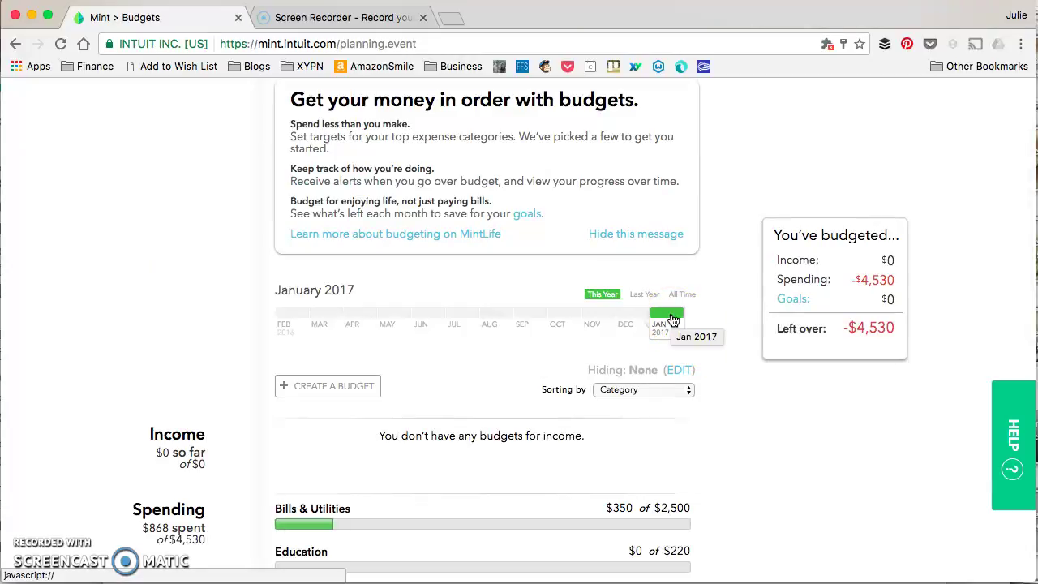
Step: Switch the budget period to This Year, then to Last Year (January–December 2016)
left_click_drag(673, 319, 519, 324)
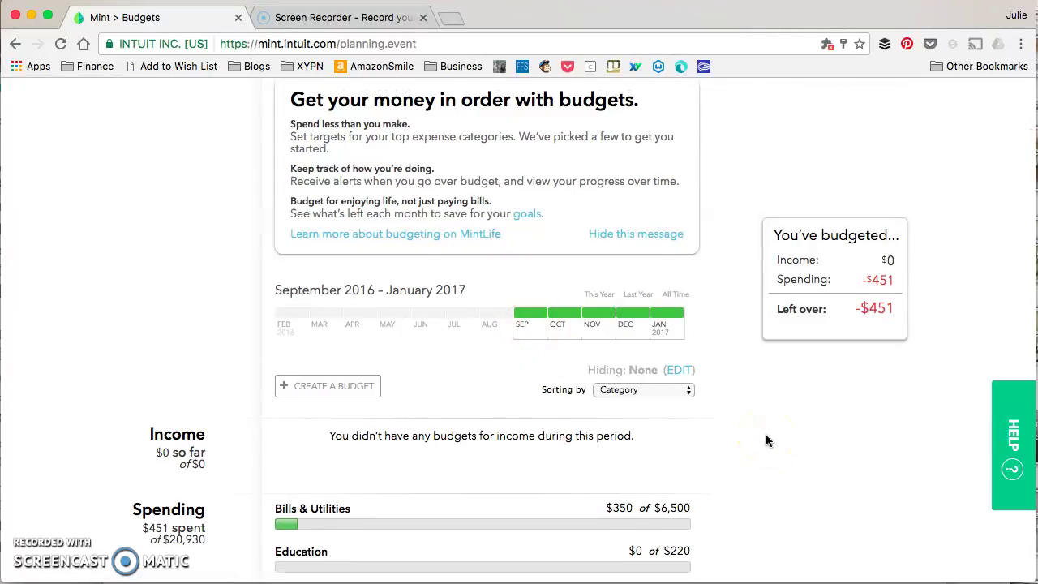
scroll(767, 439, "down", 3)
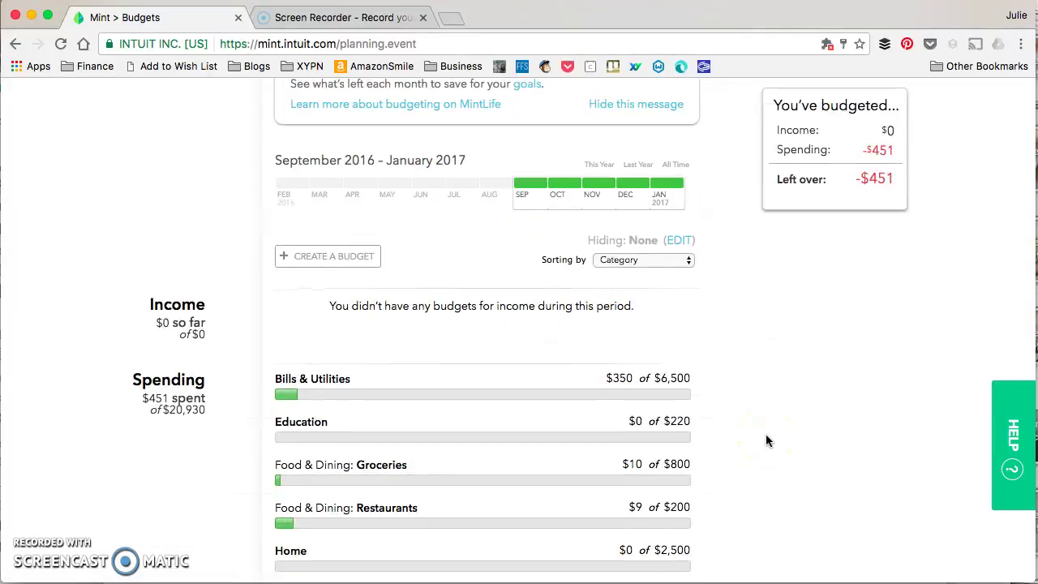
left_click(599, 165)
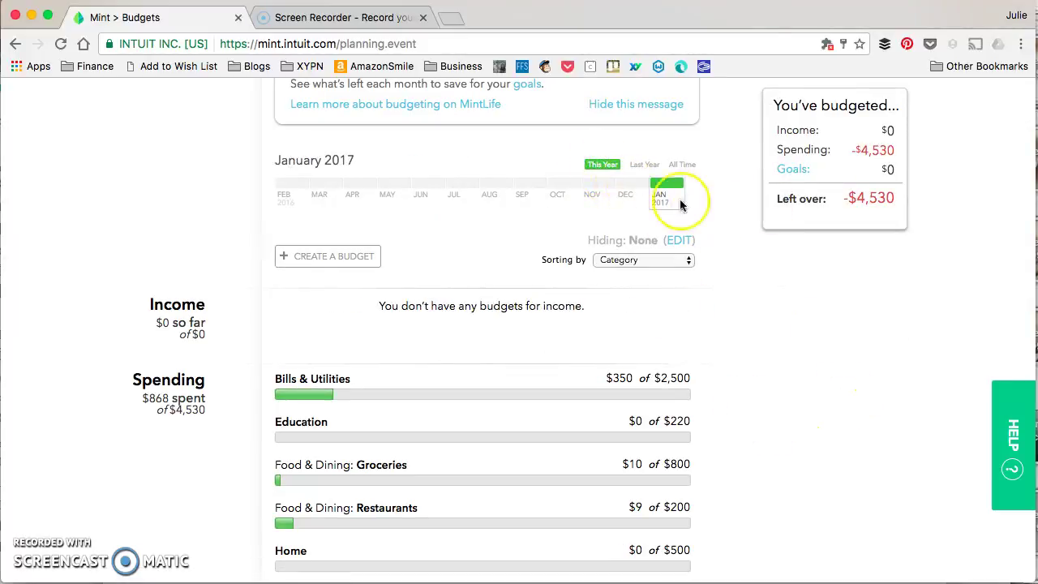
left_click(647, 165)
scroll(772, 417, "down", 3)
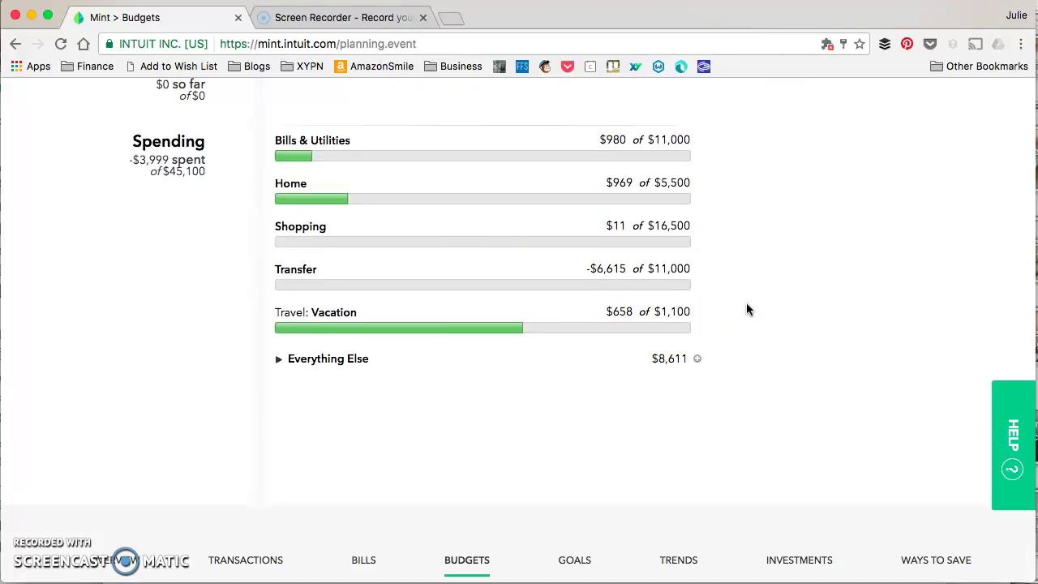
scroll(747, 309, "up", 4)
scroll(746, 304, "up", 2)
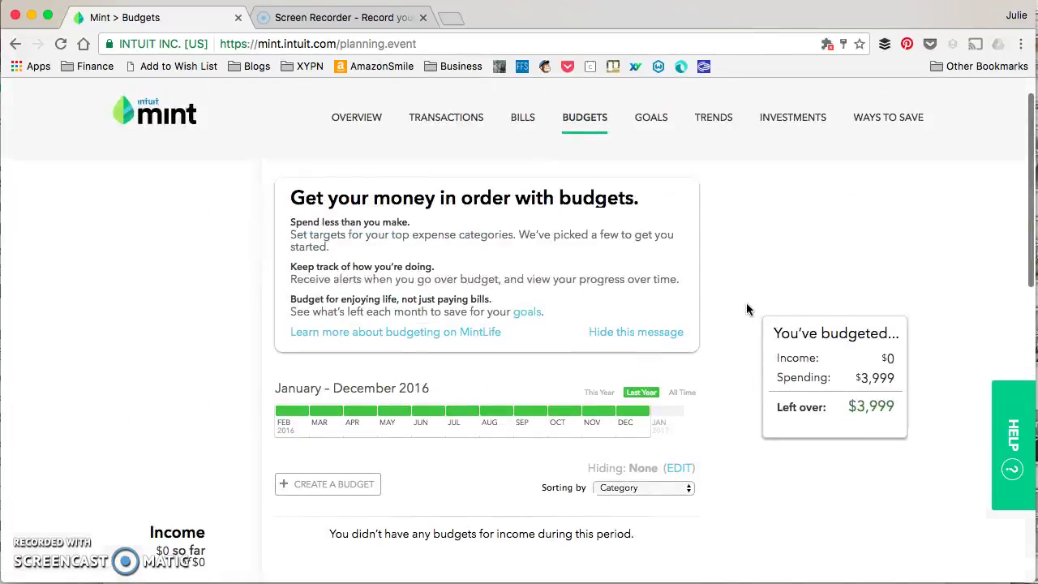
scroll(772, 180, "up", 1)
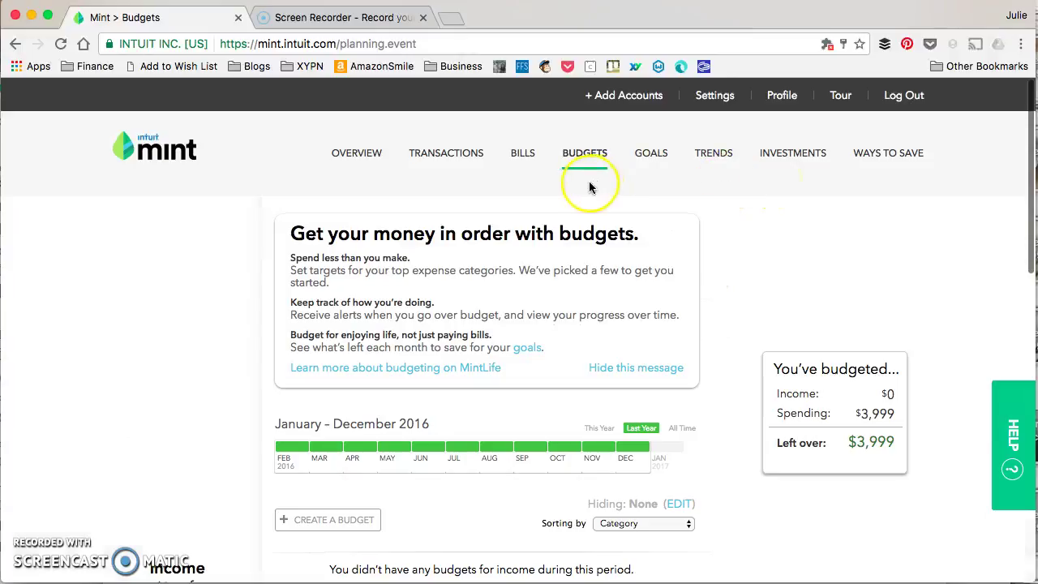
Step: Display the Net Worth Over Time trend for February 2016 to January 2017
left_click(716, 161)
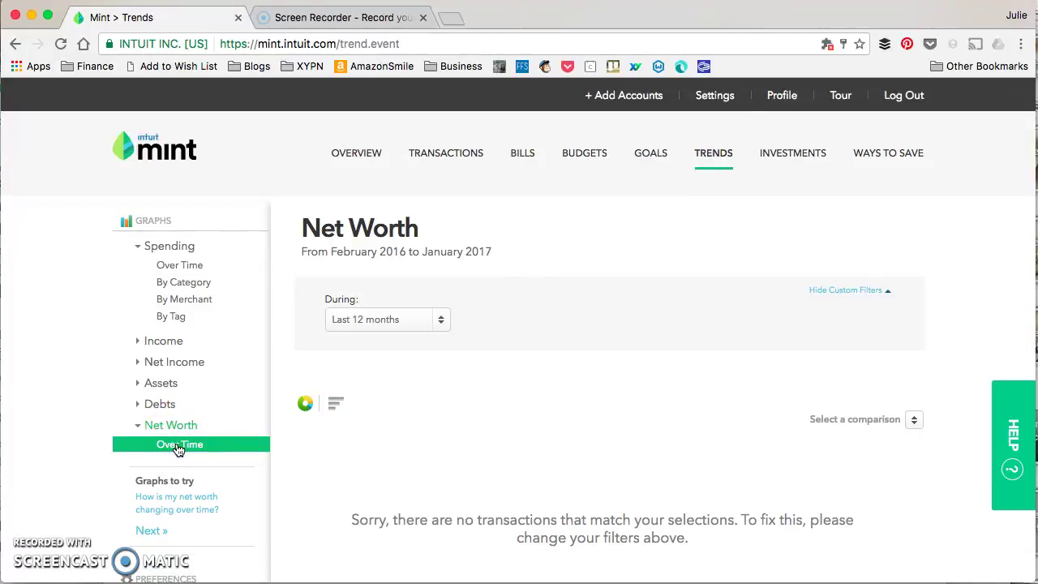
left_click(186, 441)
scroll(454, 466, "down", 5)
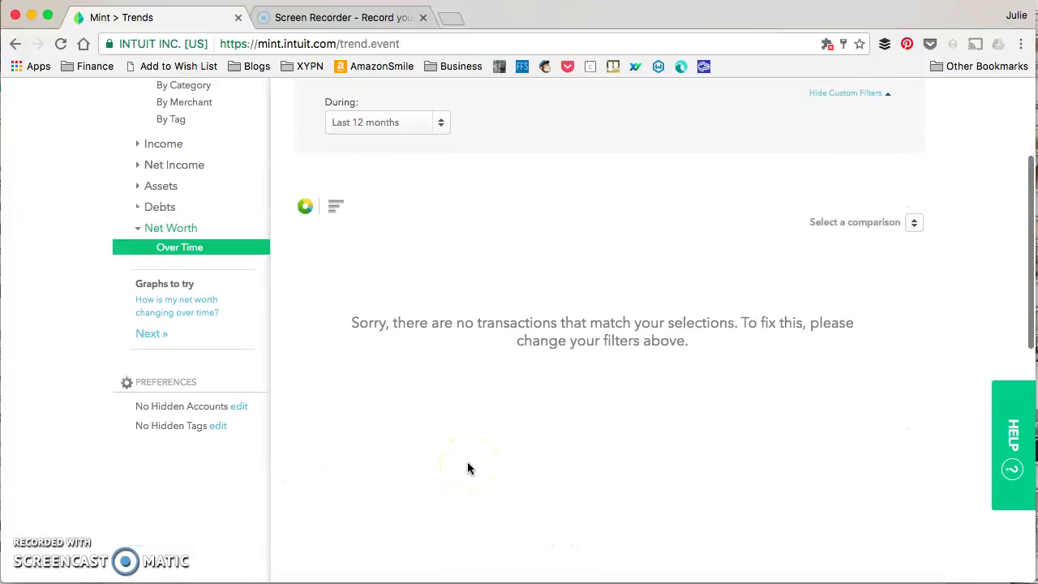
scroll(726, 430, "up", 2)
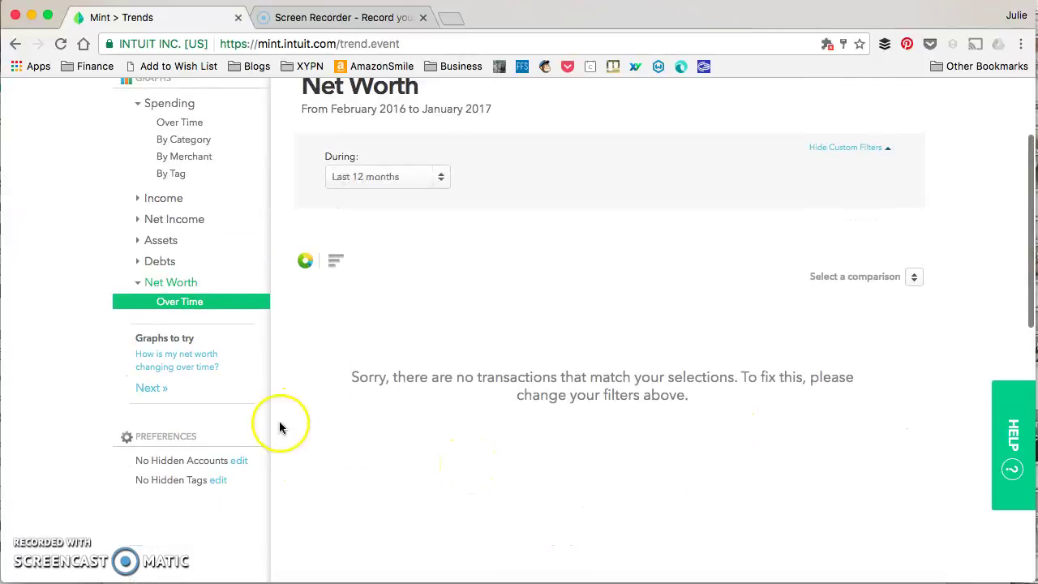
scroll(557, 352, "up", 3)
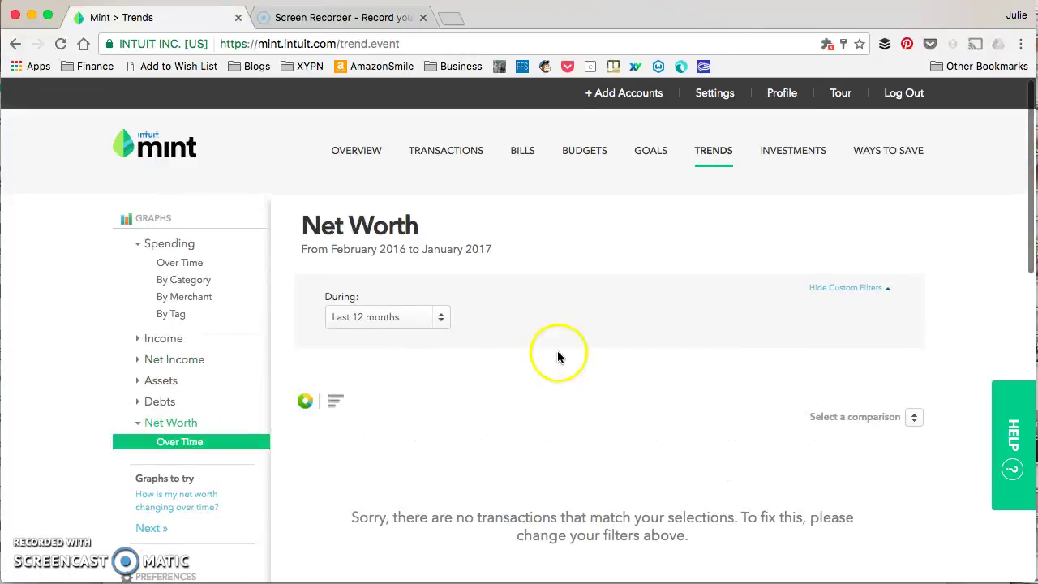
Step: Show Spending by Category filtered to Groceries, found by typing 'groc'
left_click(184, 280)
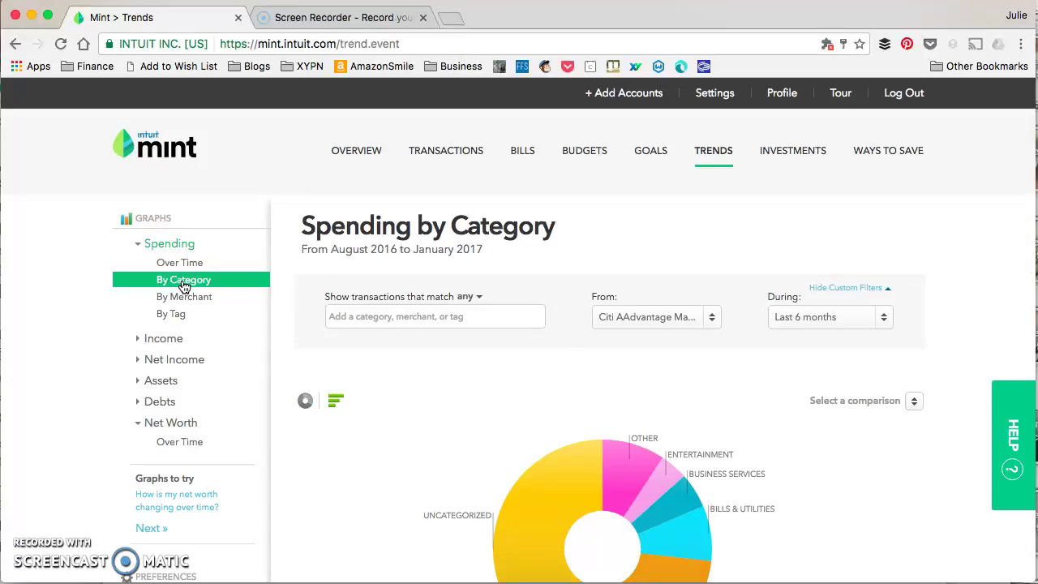
scroll(182, 285, "down", 2)
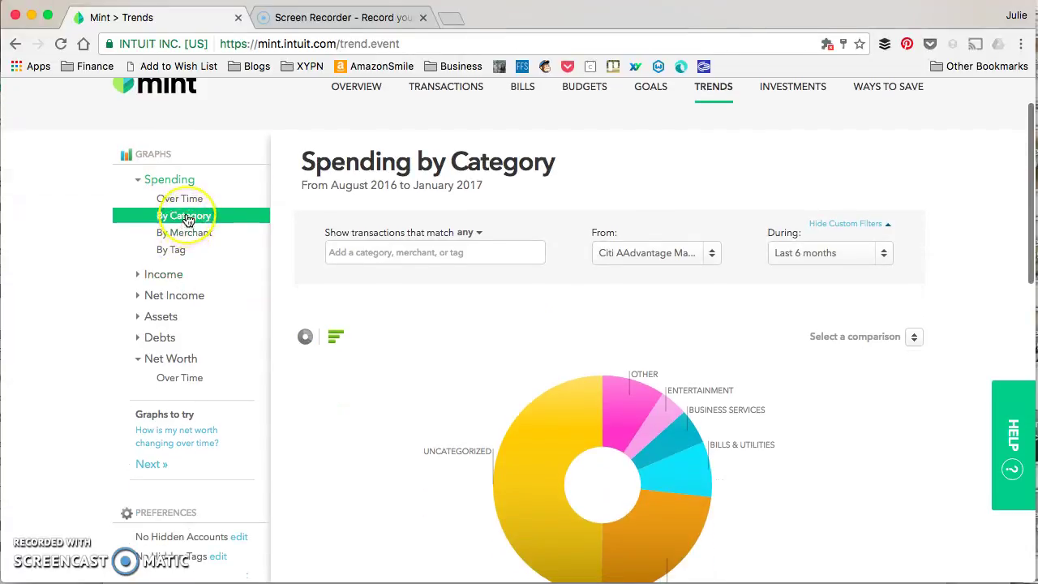
scroll(539, 430, "down", 1)
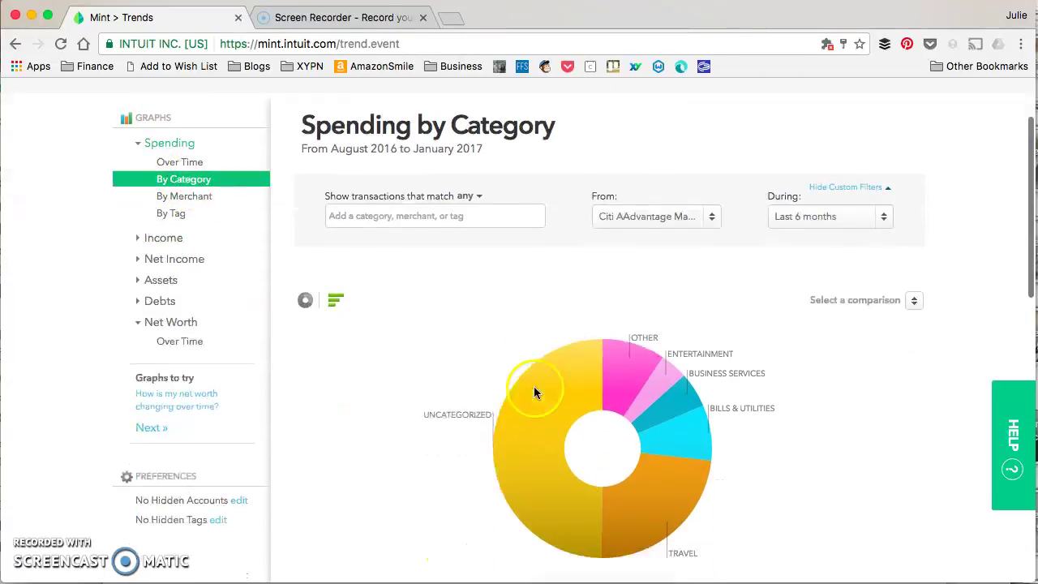
scroll(534, 387, "down", 1)
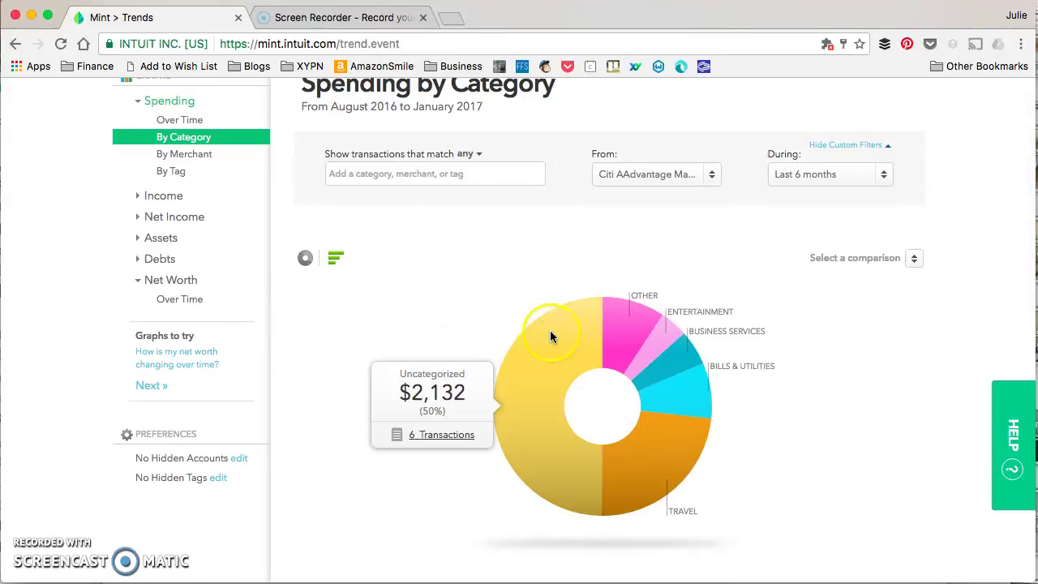
left_click(474, 172)
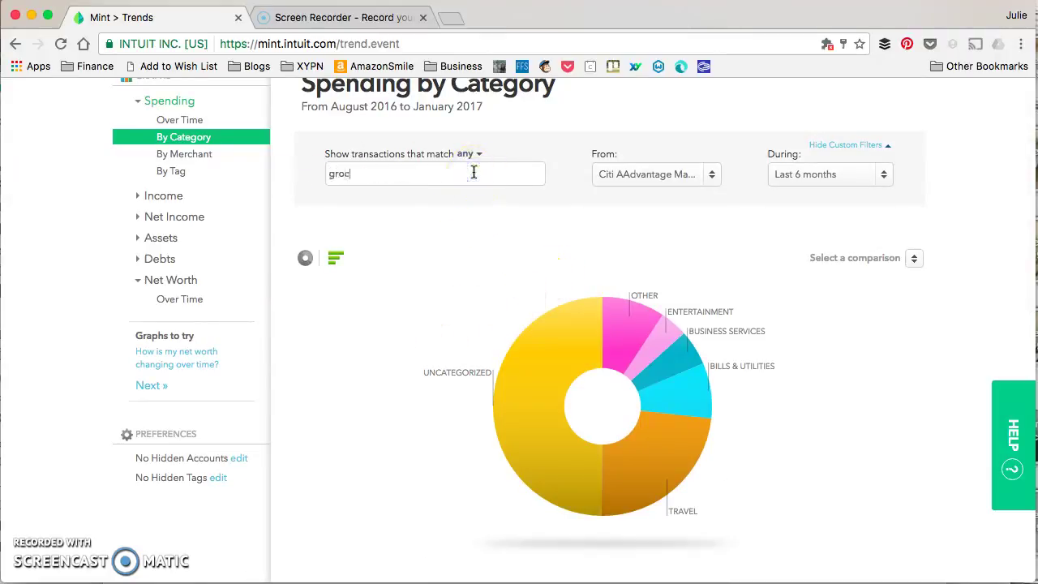
type("groc")
left_click(380, 202)
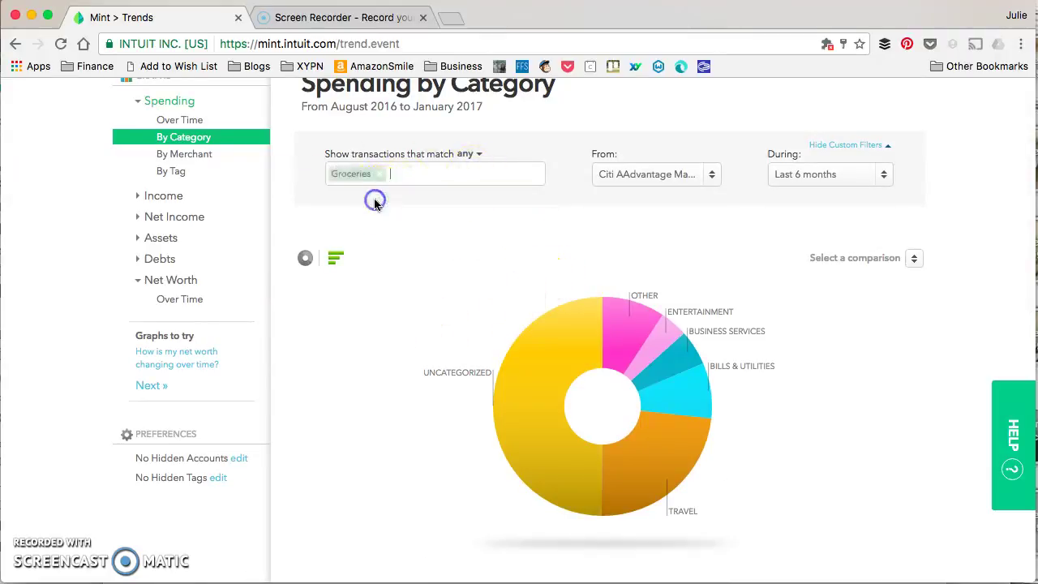
Step: Break Groceries spending down by merchant, leaving Broadway Farm as the only merchant
left_click(197, 156)
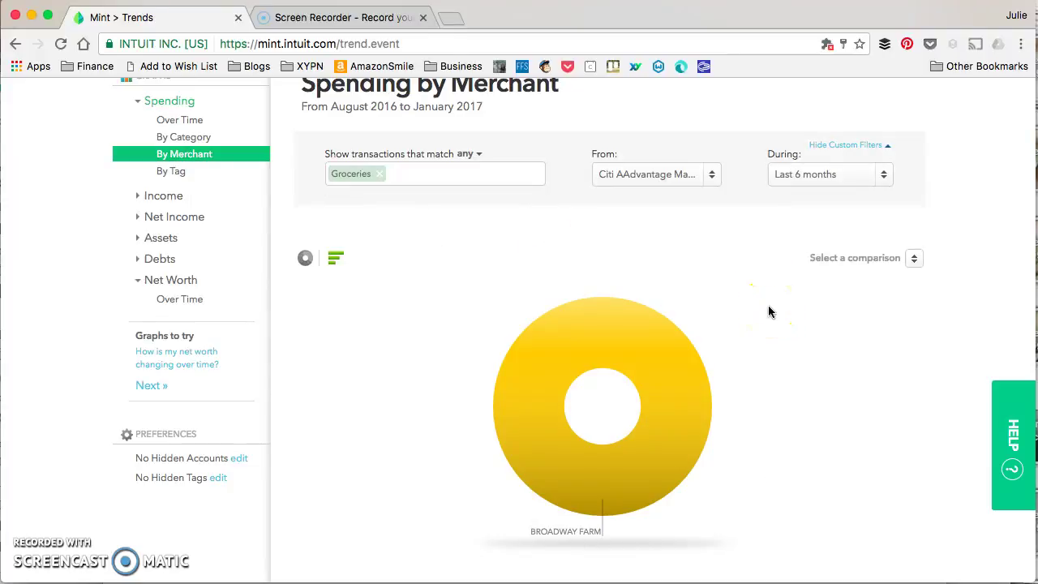
left_click(883, 174)
left_click(336, 256)
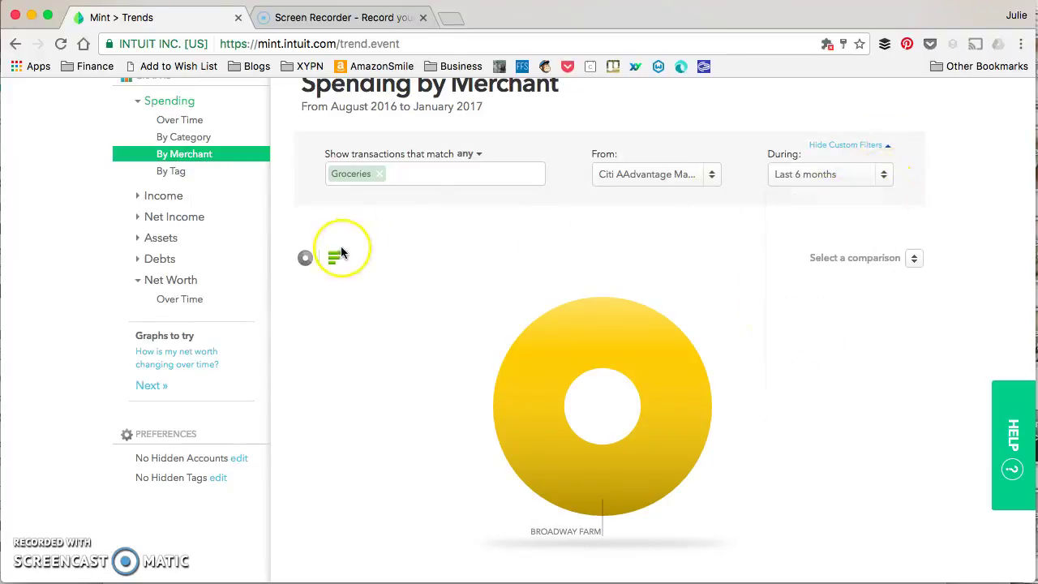
left_click(454, 406)
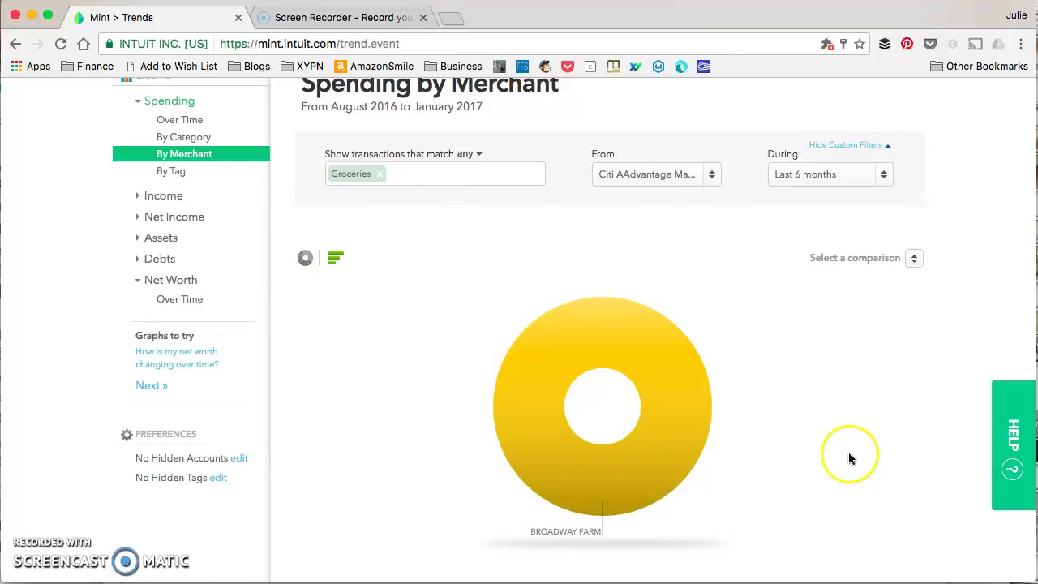
scroll(849, 458, "up", 3)
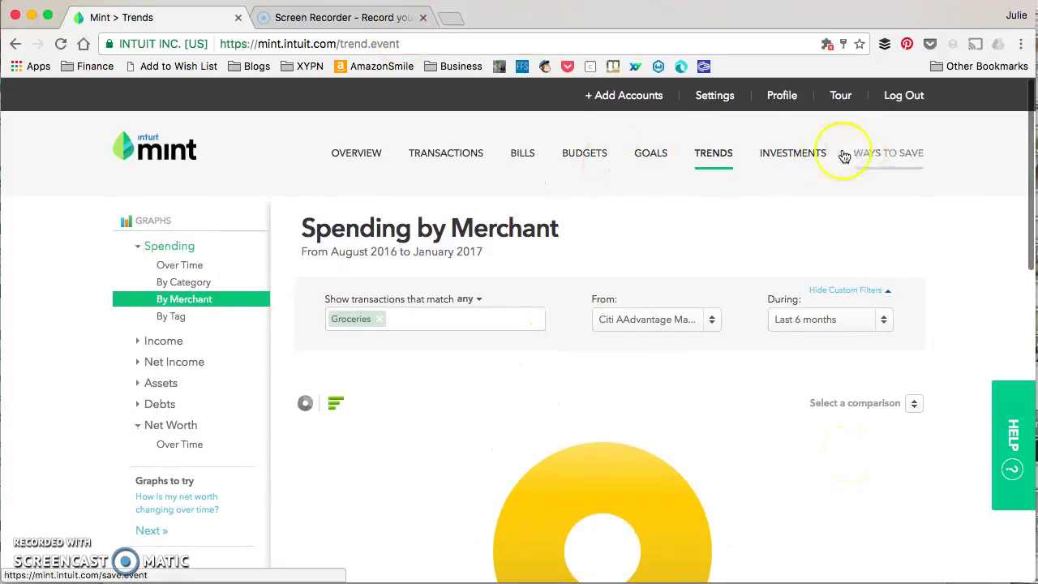